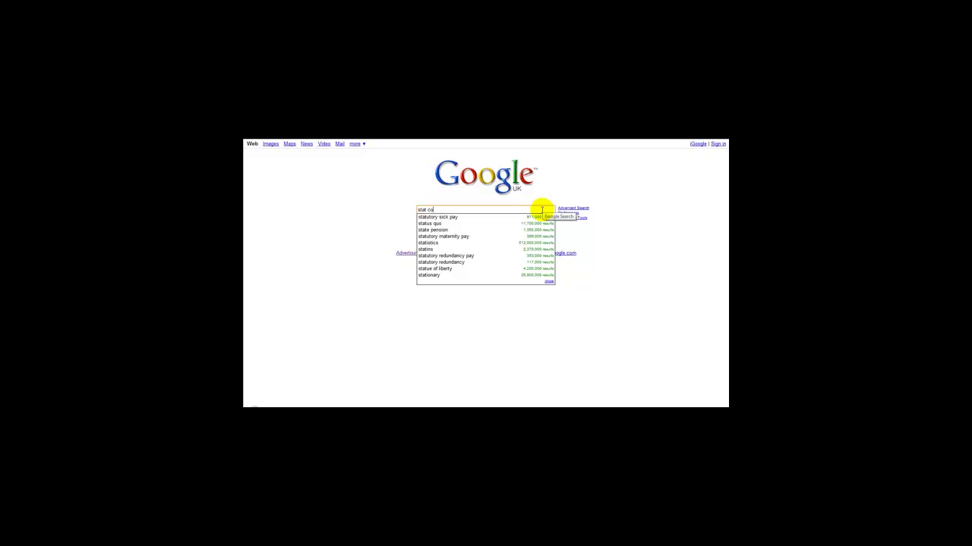
- Search Google for 'stat counter'
type("ounter")
key("Return")
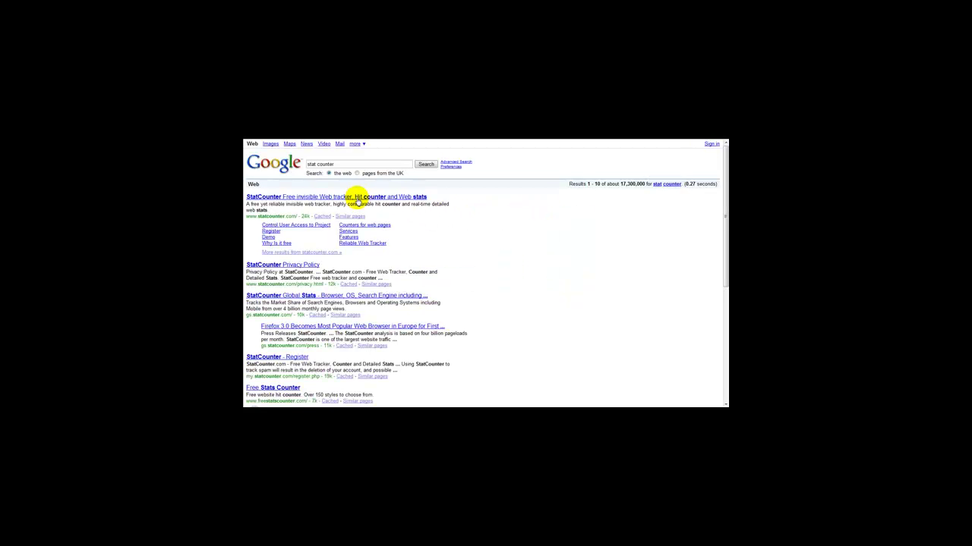
- Open statcounter.com from the top result, 'StatCounter Free invisible Web tracker'
left_click(357, 199)
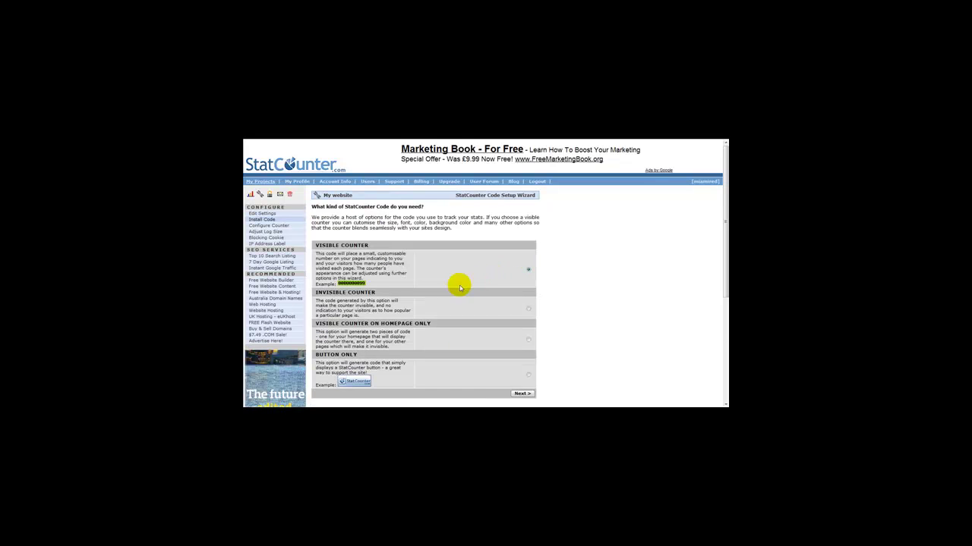
- Scroll down the StatCounter Code Setup Wizard page
scroll(460, 284, "down", 1)
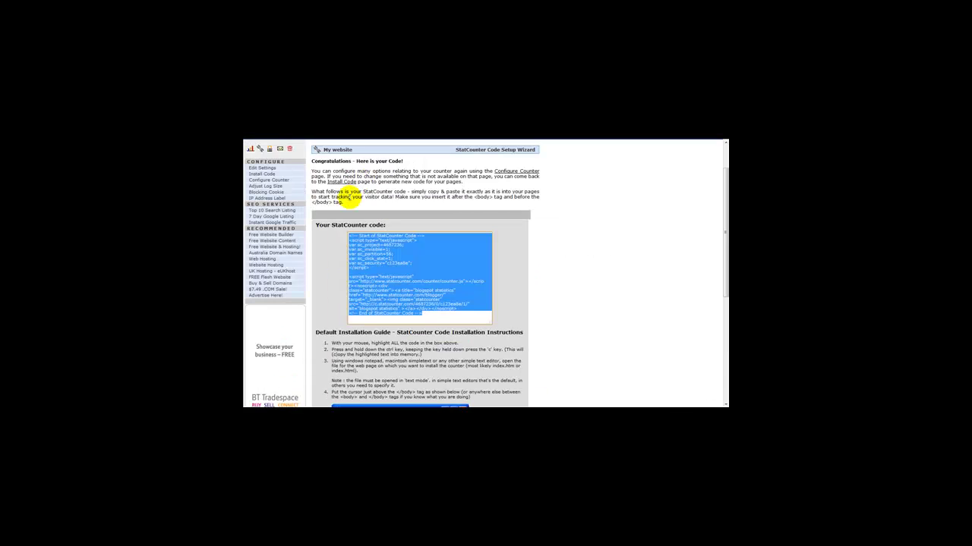
- Open My Projects and refresh to show My website's Today count of 4 page loads
scroll(351, 196, "up", 1)
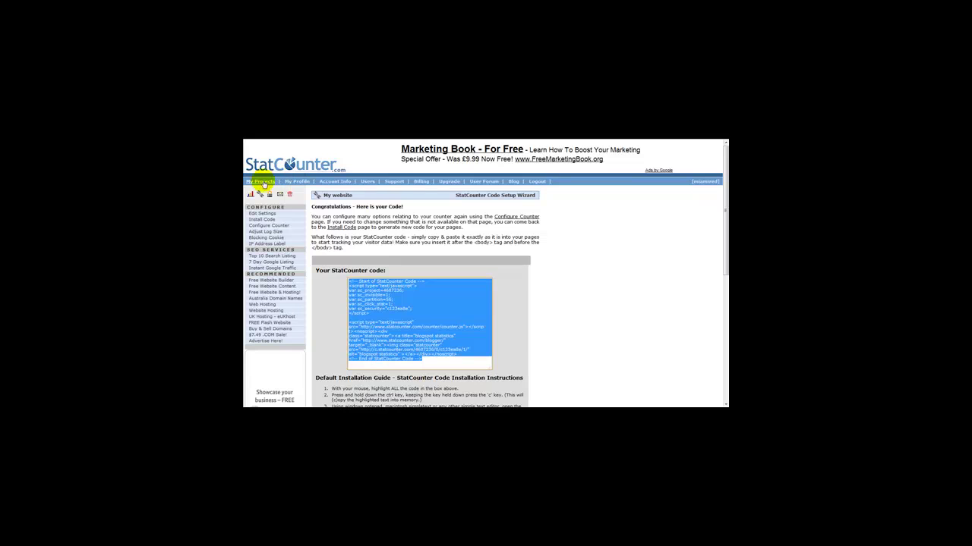
left_click(262, 179)
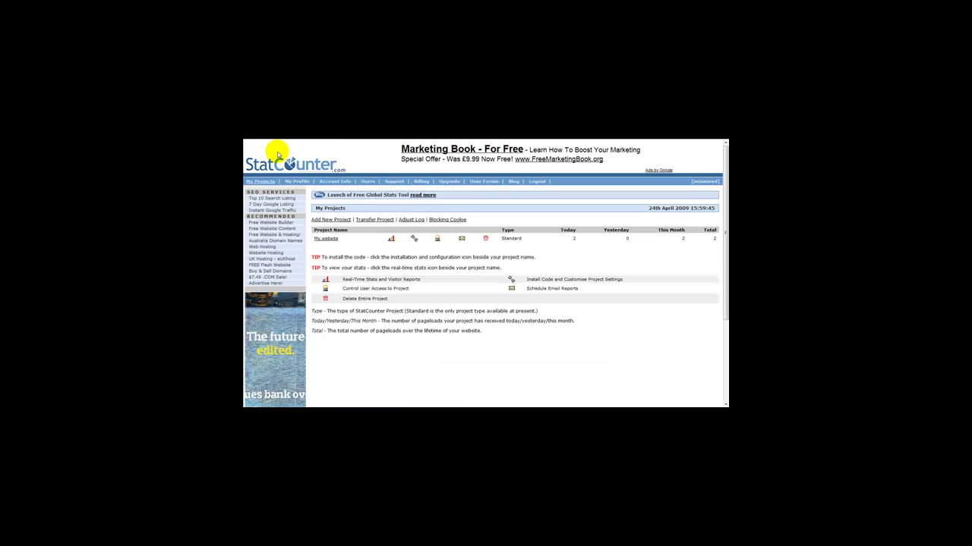
left_click(417, 233)
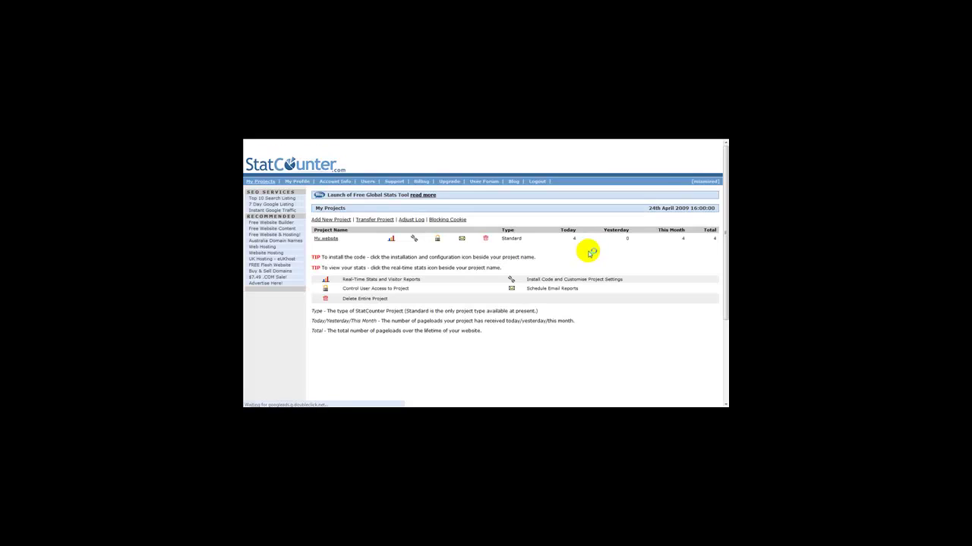
double_click(580, 239)
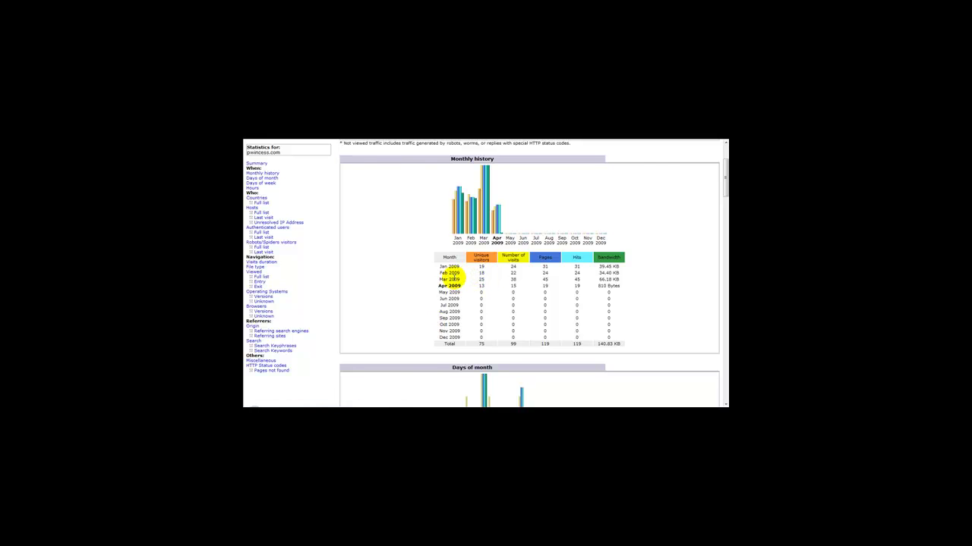
- Check the Jan 2009 monthly row, then scroll down through the days-of-month and days-of-week tables to Countries and Hosts
scroll(454, 278, "up", 2)
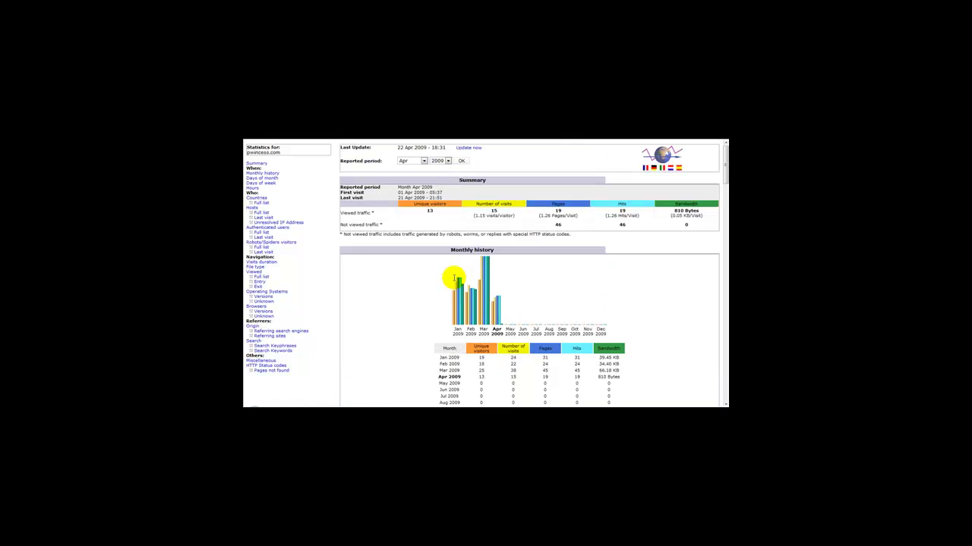
scroll(453, 279, "down", 3)
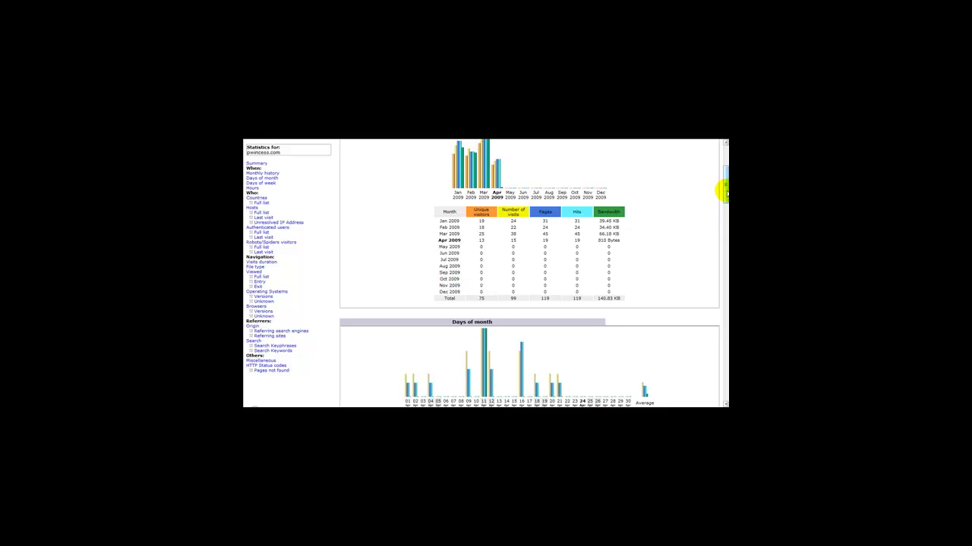
left_click_drag(446, 199, 480, 219)
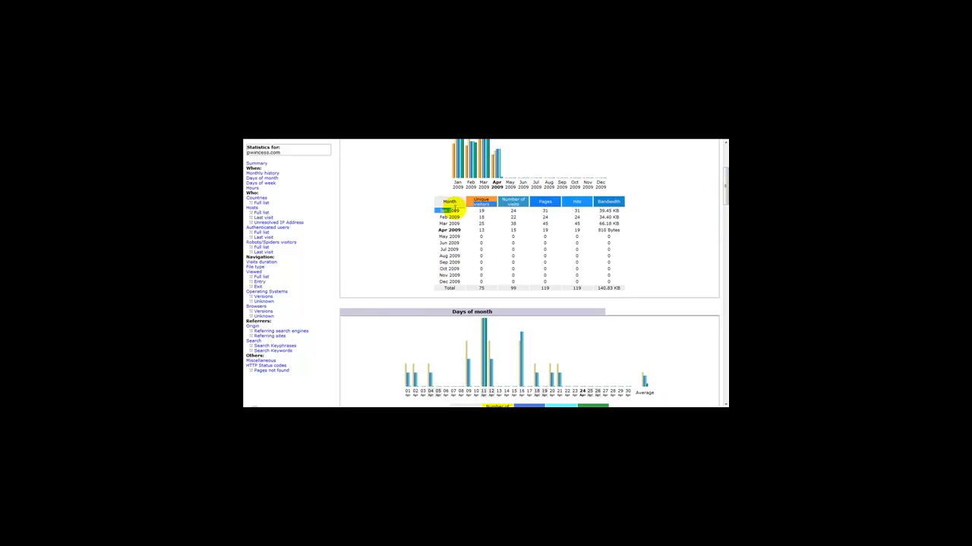
left_click(491, 212)
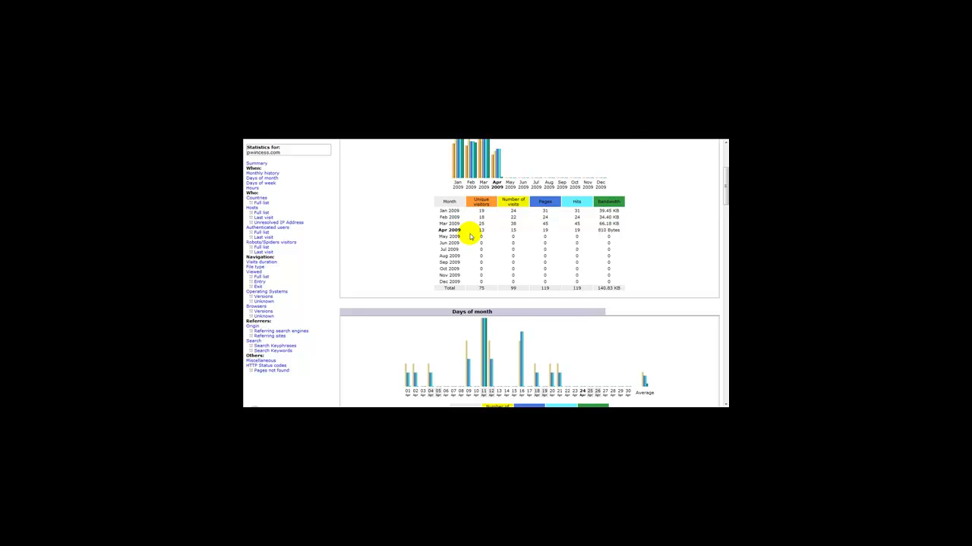
scroll(467, 239, "down", 3)
scroll(463, 244, "down", 3)
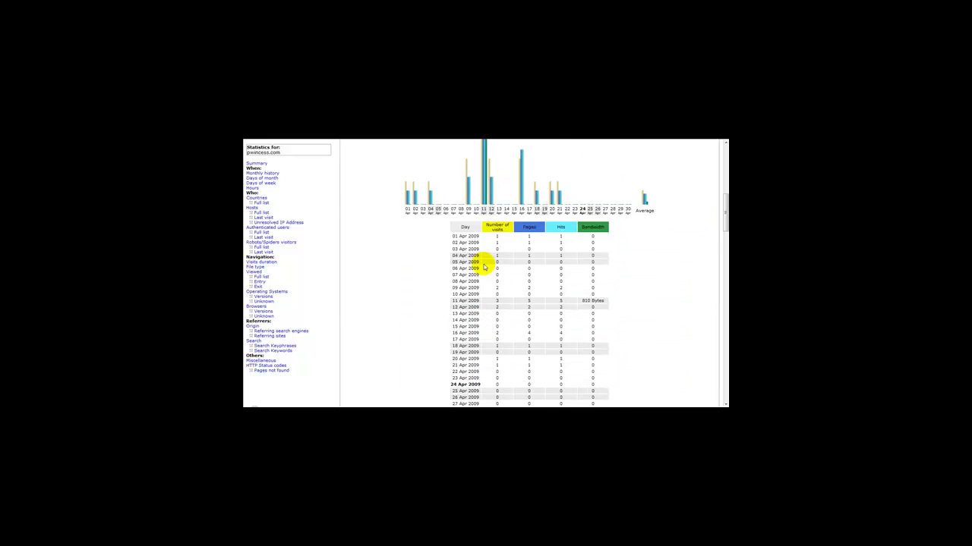
scroll(485, 261, "down", 3)
scroll(494, 310, "down", 4)
scroll(493, 314, "down", 5)
scroll(492, 315, "down", 5)
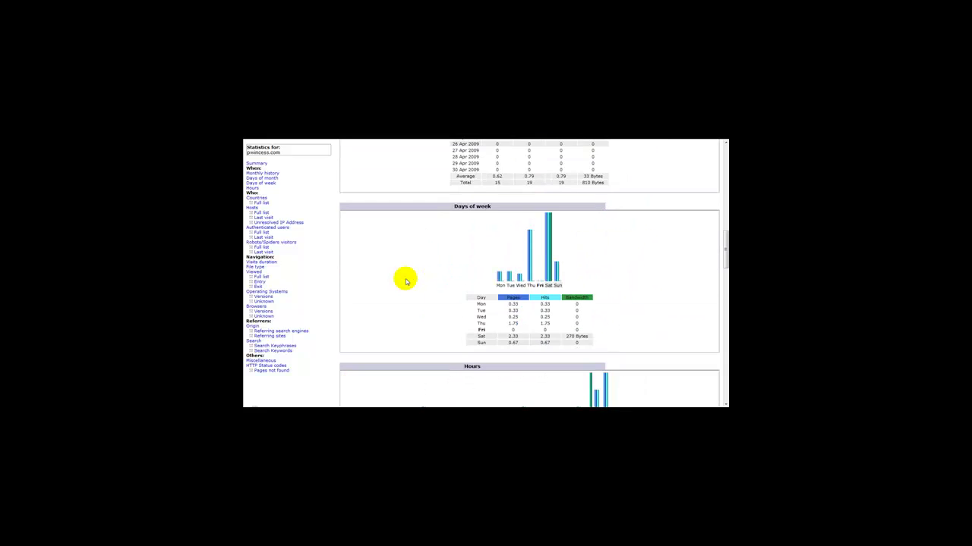
scroll(405, 274, "up", 5)
scroll(403, 277, "up", 2)
scroll(706, 262, "up", 1)
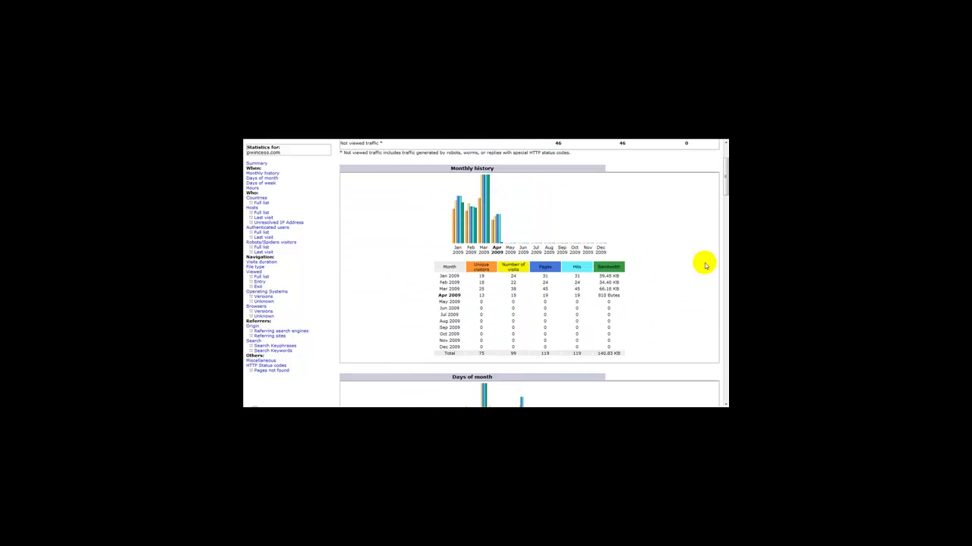
scroll(725, 212, "up", 1)
- Scroll through the AWStats report back to the April 2009 Summary: 13 unique visitors, 15 visits
mouse_move(725, 212)
left_mouse_down()
mouse_move(725, 368)
mouse_move(725, 159)
left_mouse_up()
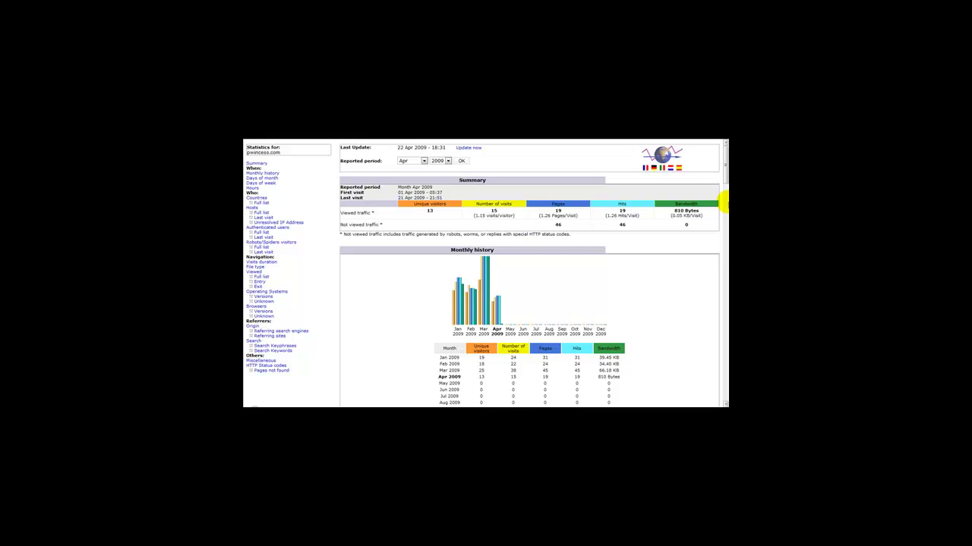
mouse_move(726, 163)
left_mouse_down()
mouse_move(726, 369)
mouse_move(725, 221)
left_mouse_up()
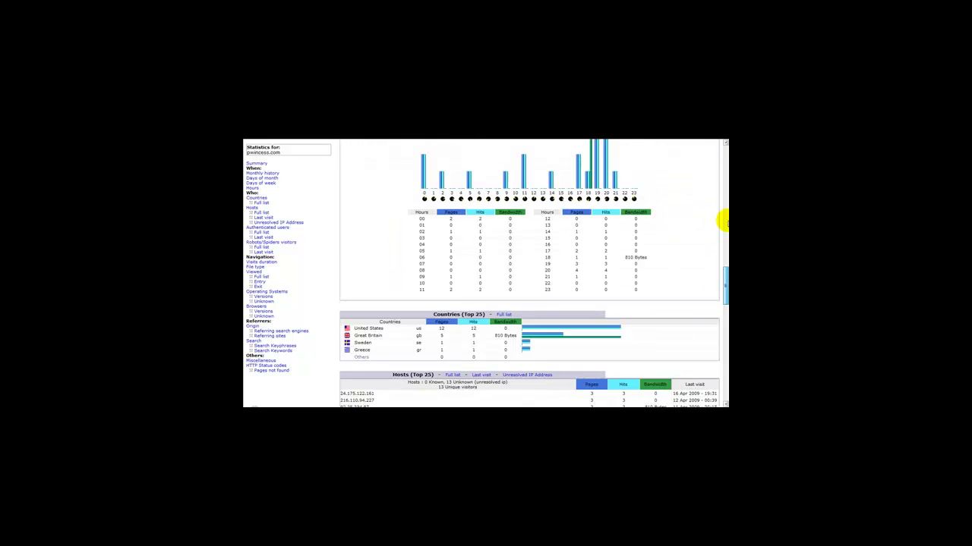
scroll(668, 236, "up", 10)
scroll(522, 314, "up", 1)
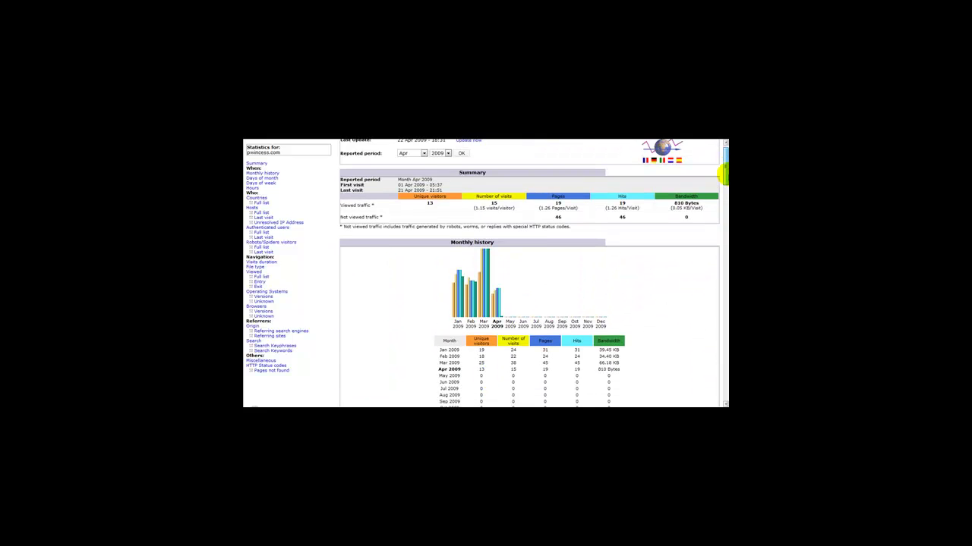
mouse_move(725, 174)
left_mouse_down()
mouse_move(723, 282)
mouse_move(725, 152)
left_mouse_up()
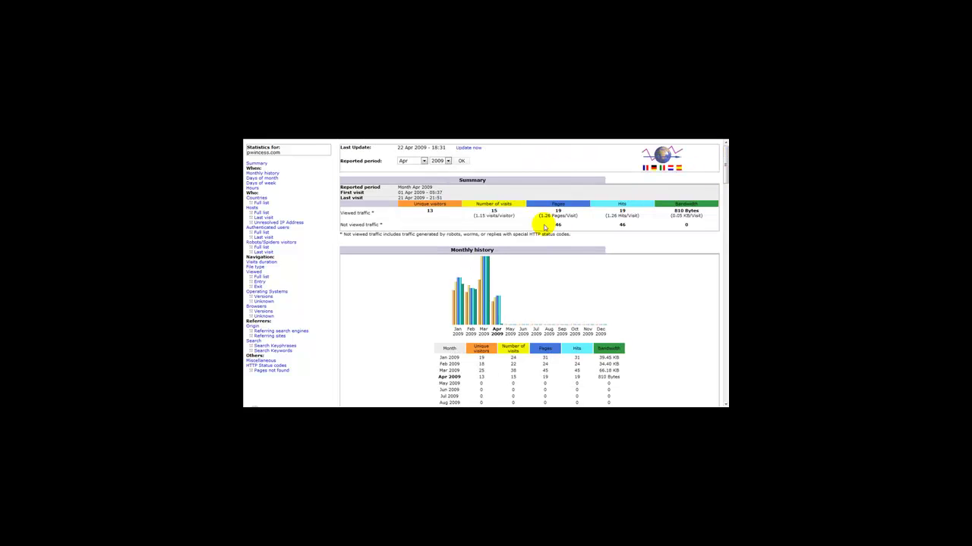